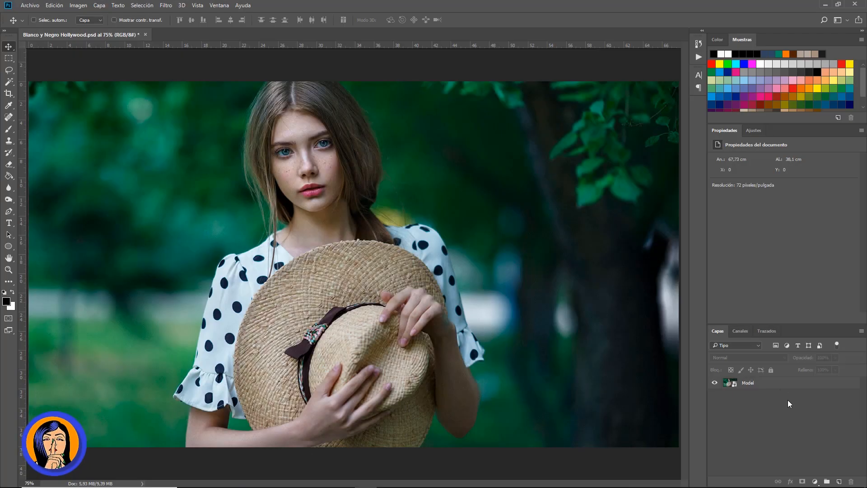
Add a gradient map (Mapa de degradado) adjustment layer above the Model layer
click(783, 385)
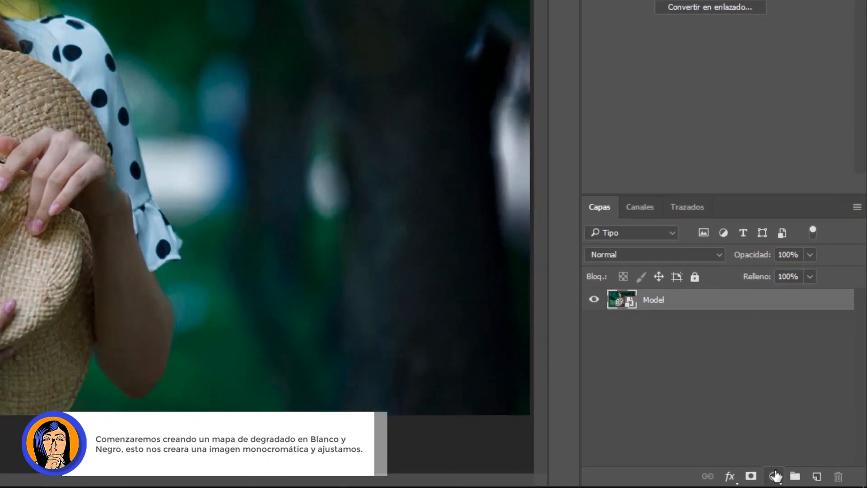
click(815, 482)
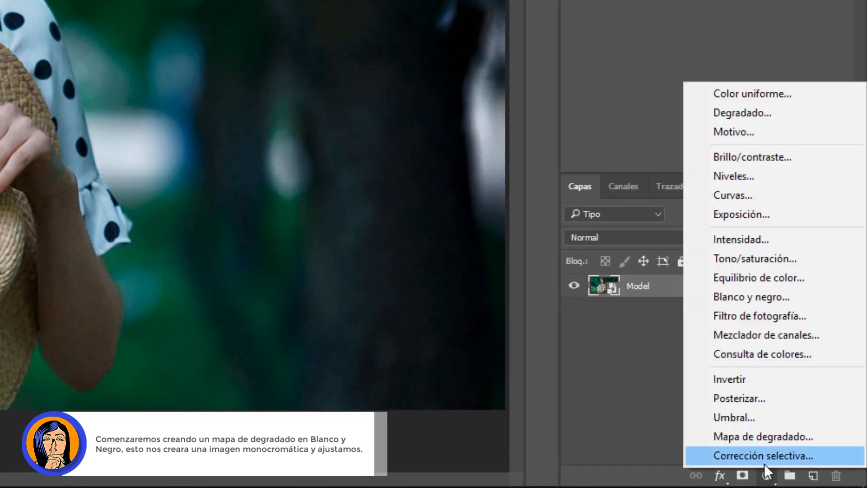
click(763, 438)
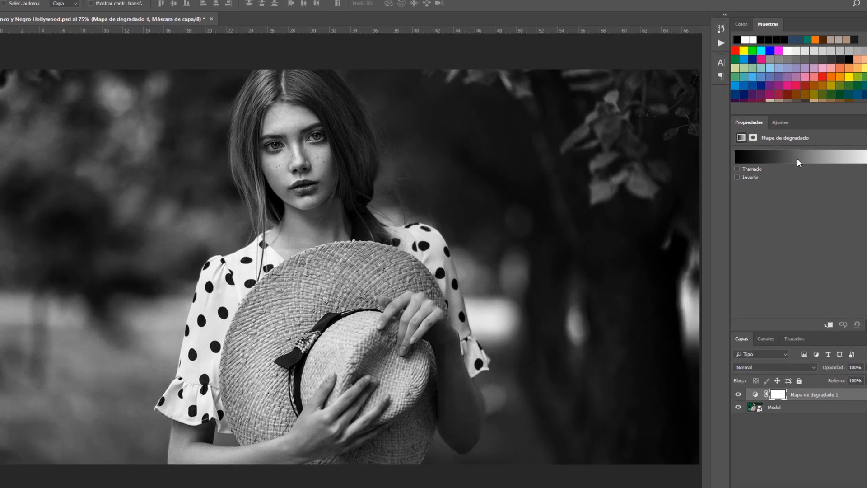
Edit the gradient map so the black stop sits at 2% and the white stop at 98%
click(783, 162)
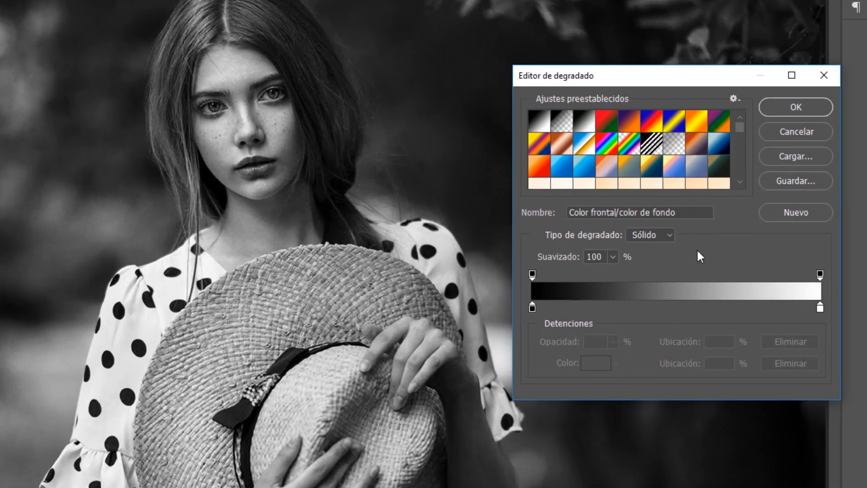
click(532, 308)
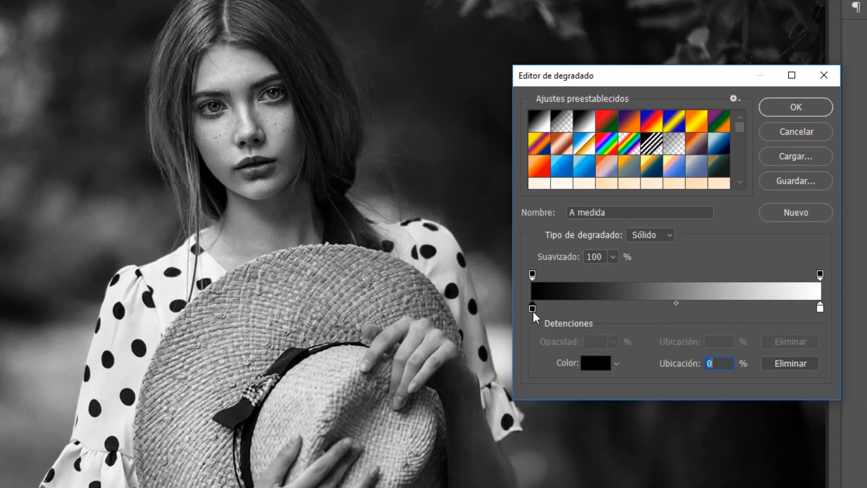
text(2)
click(820, 308)
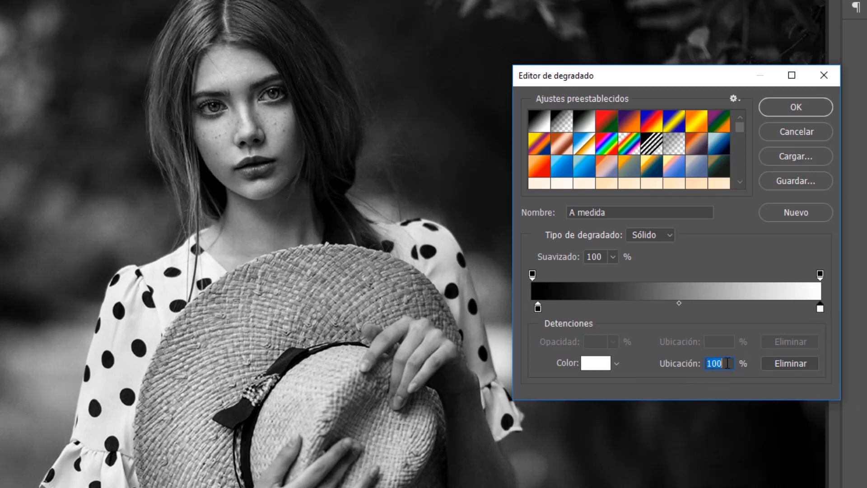
text(98)
click(786, 109)
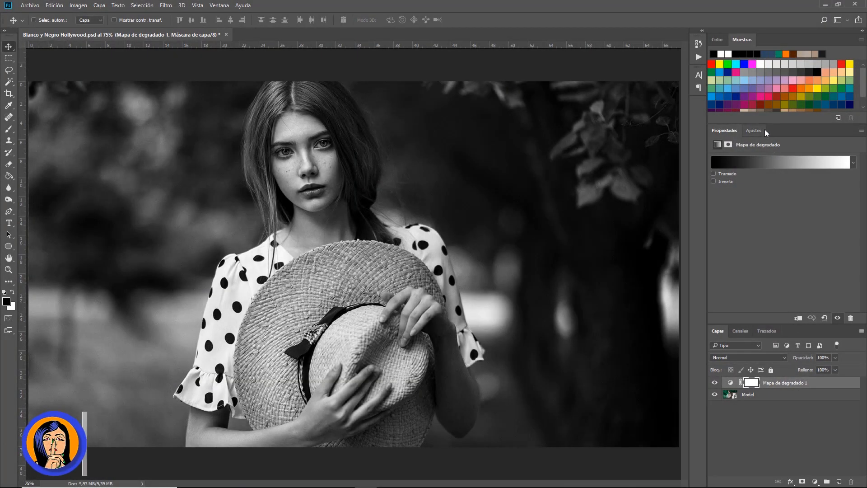
Add a Curvas adjustment layer with a shadow point at input 59, output 71 and a highlight point at input 199, output 191
click(754, 129)
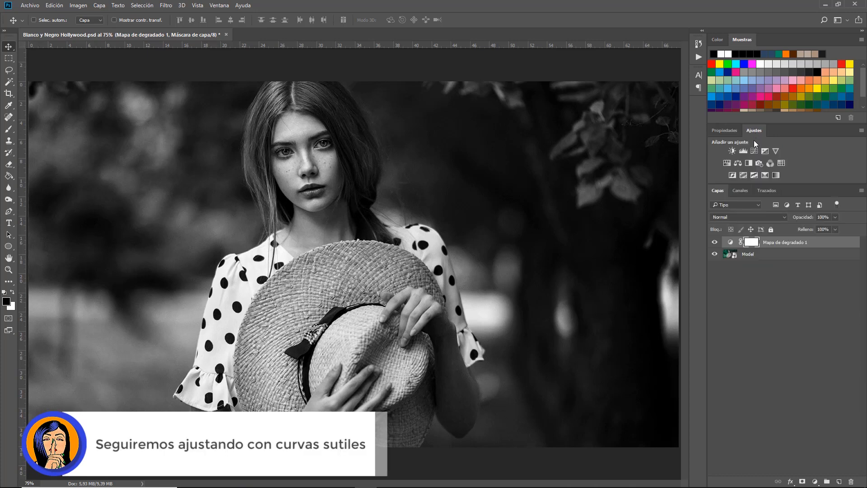
click(755, 152)
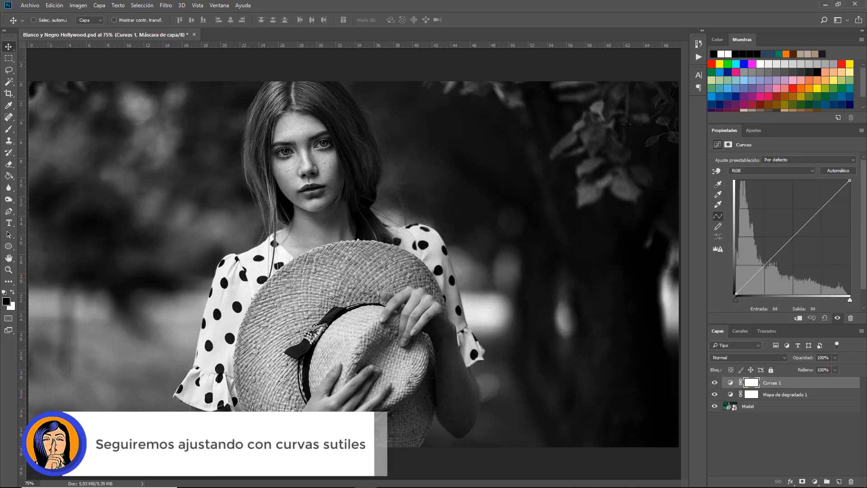
drag(765, 264, 763, 262)
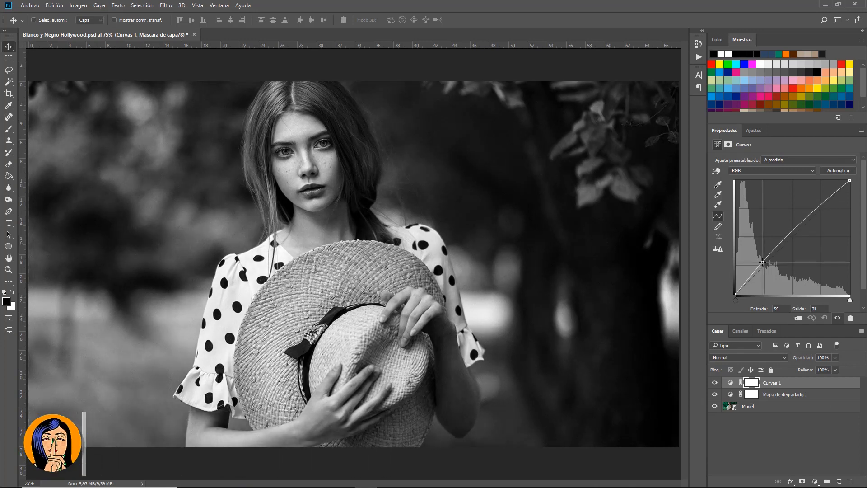
drag(818, 206, 825, 209)
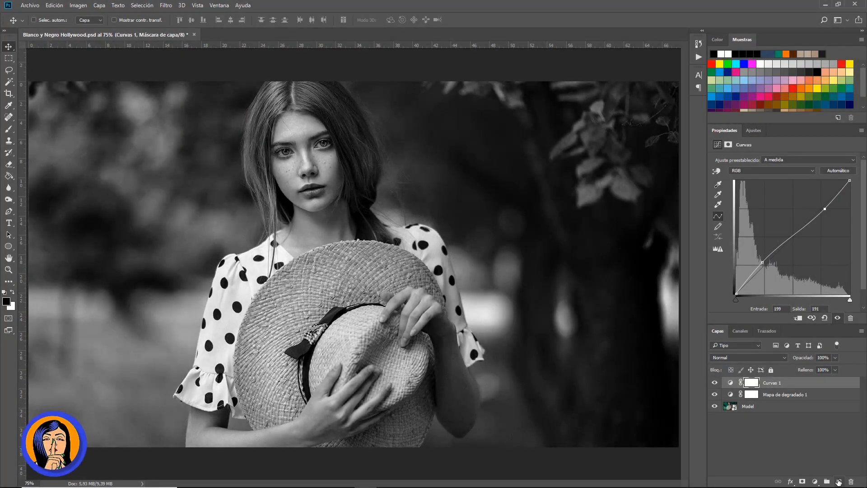
Stamp all visible layers onto a new layer and set its blend mode to Superponer
click(839, 481)
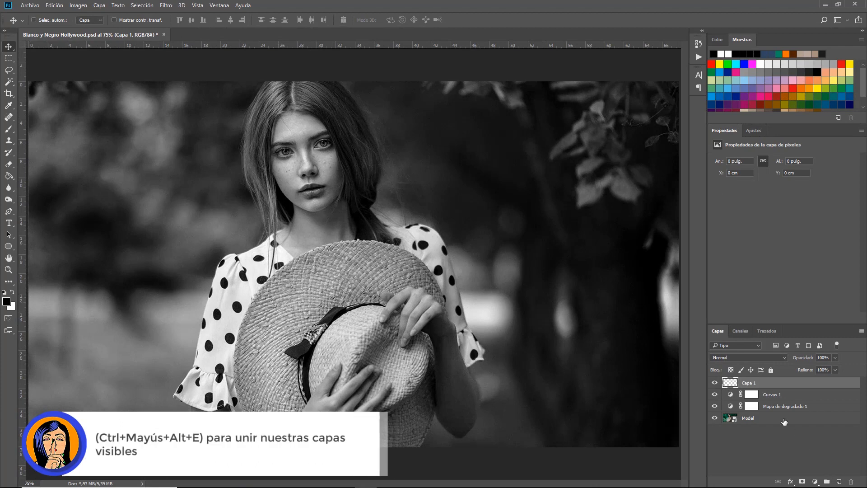
key(ctrl+shift+alt+e)
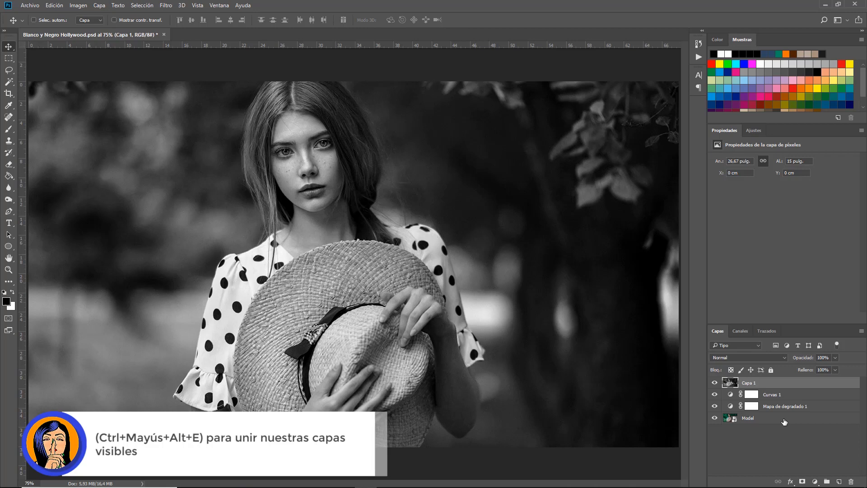
click(770, 356)
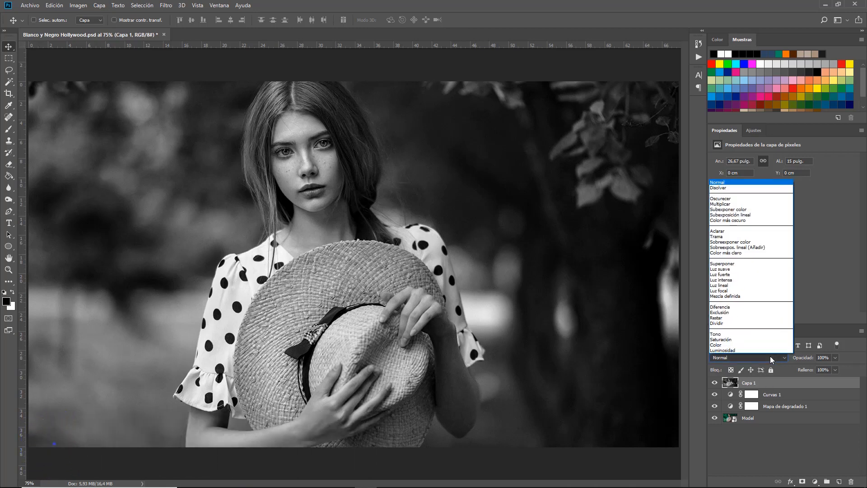
click(743, 264)
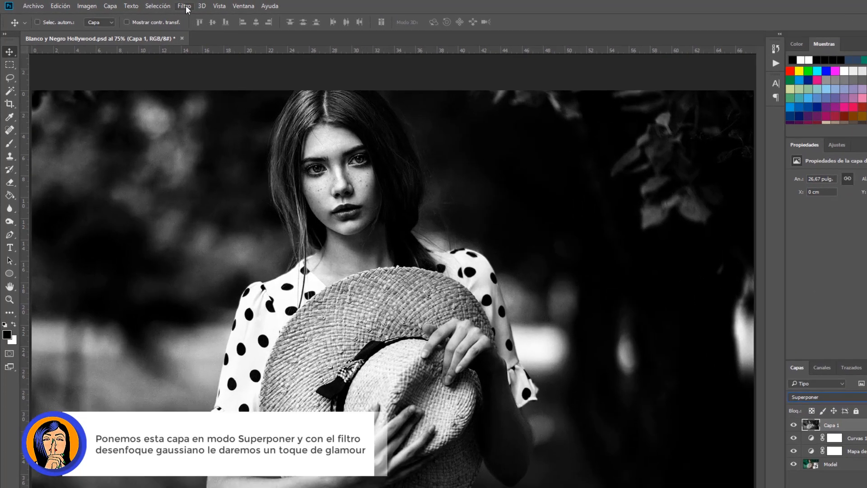
Apply a Gaussian blur (Desenfoque gaussiano) with a radius of 42,9 pixels to the merged layer
click(166, 5)
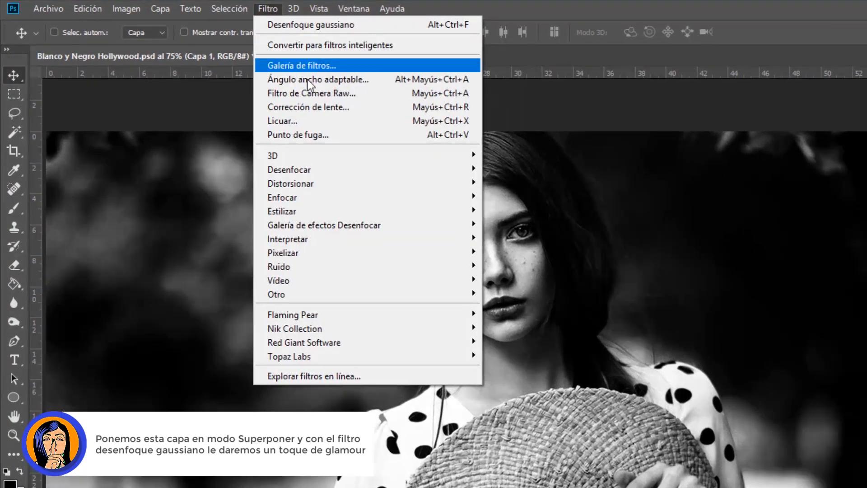
mouse_move(426, 170)
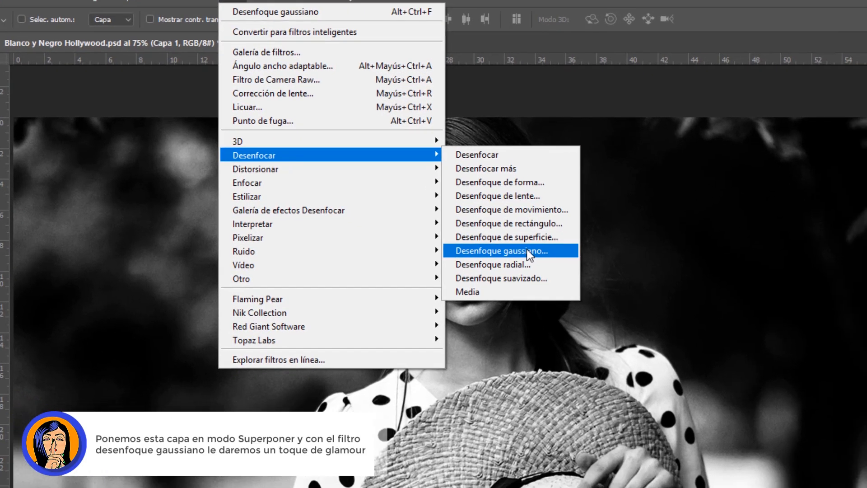
click(540, 266)
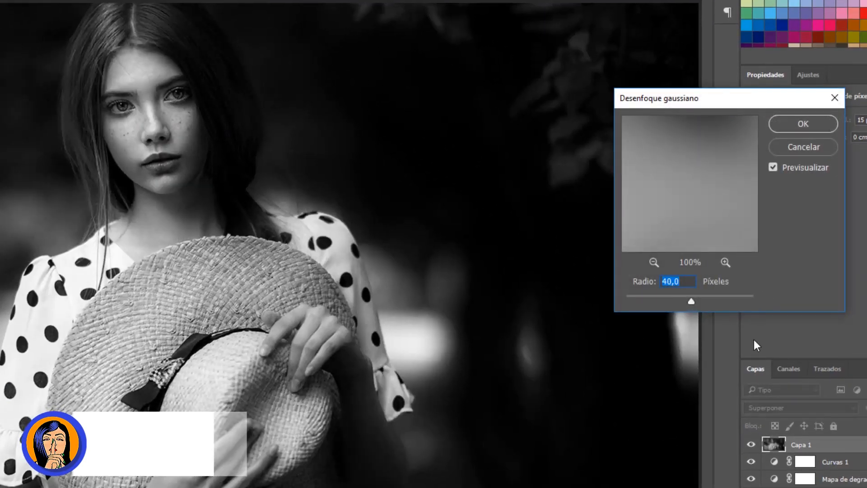
drag(691, 302, 698, 301)
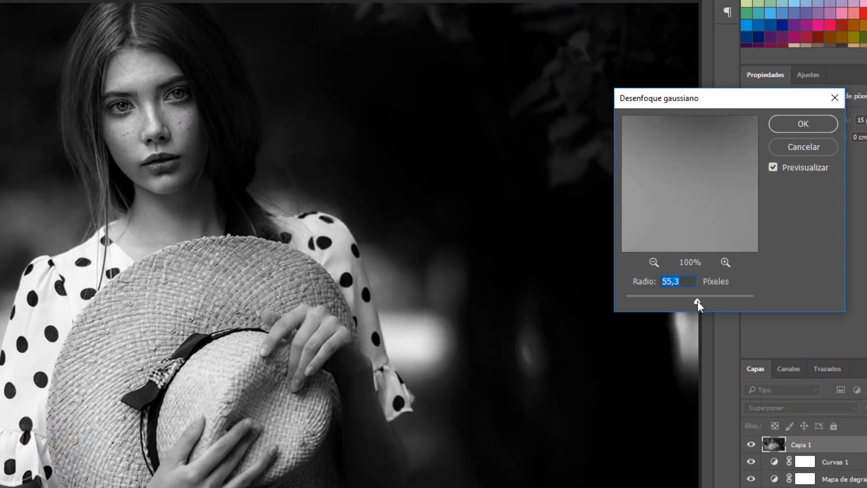
drag(698, 300, 695, 301)
click(675, 215)
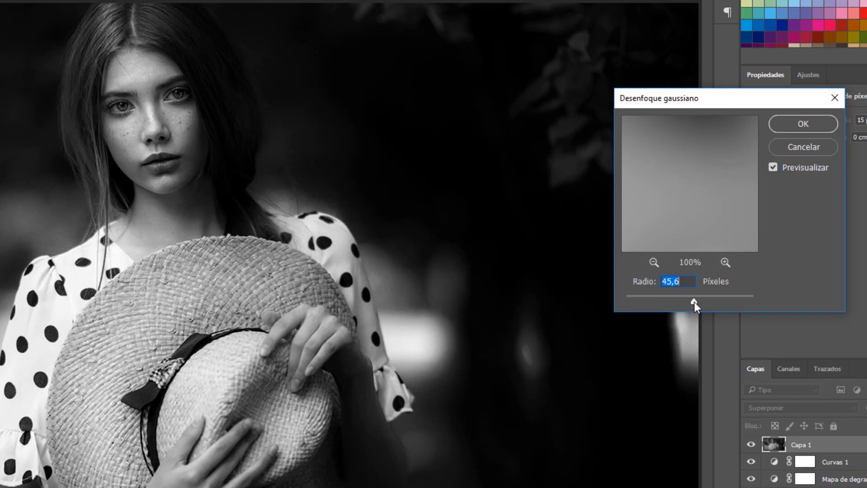
drag(695, 302, 693, 302)
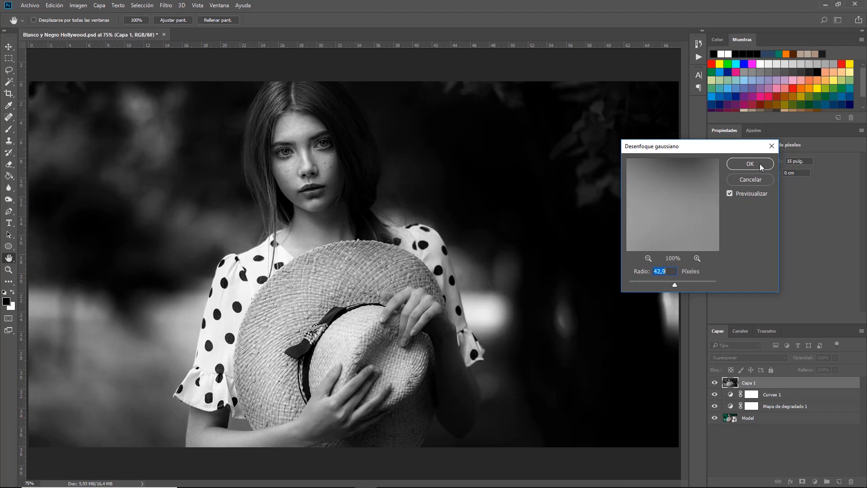
click(760, 163)
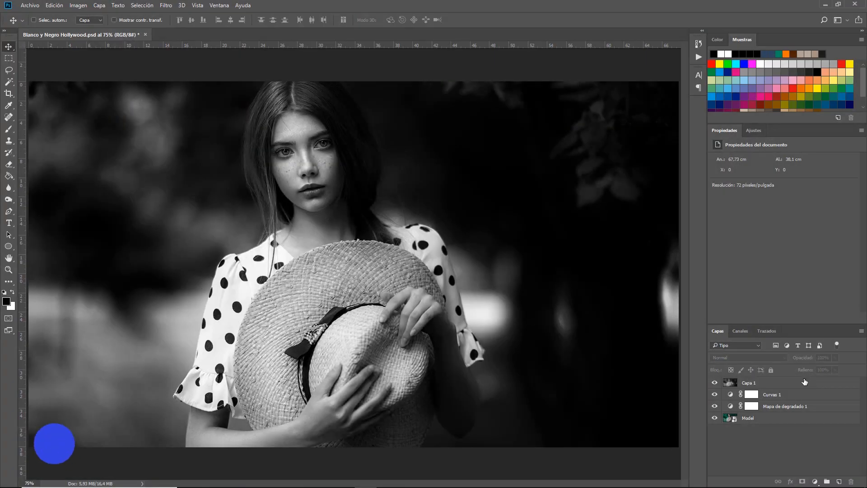
Add a second gradient map adjustment layer above Capa 1
click(805, 382)
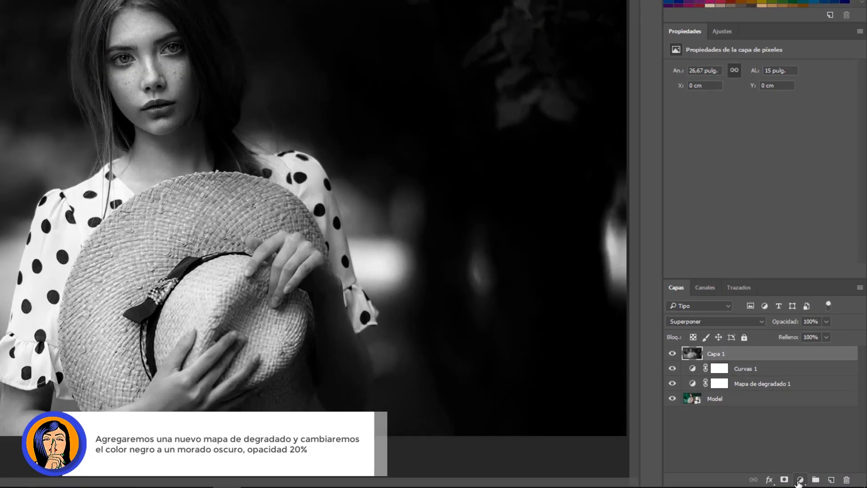
click(815, 481)
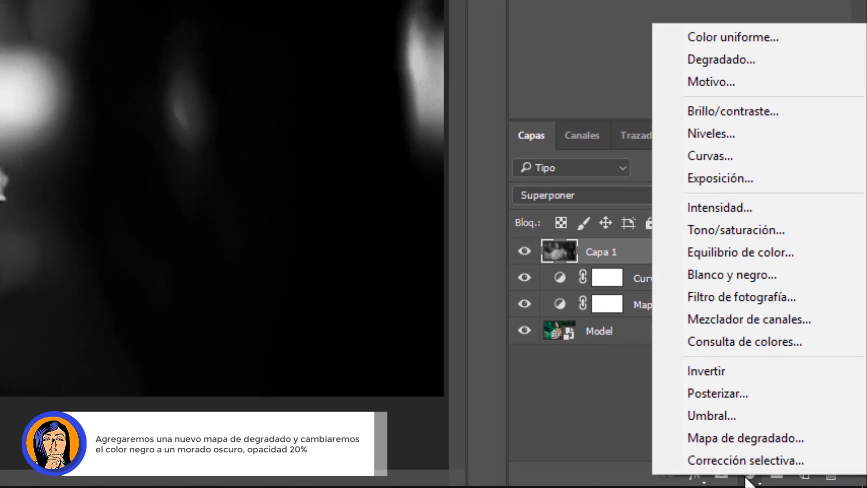
click(731, 439)
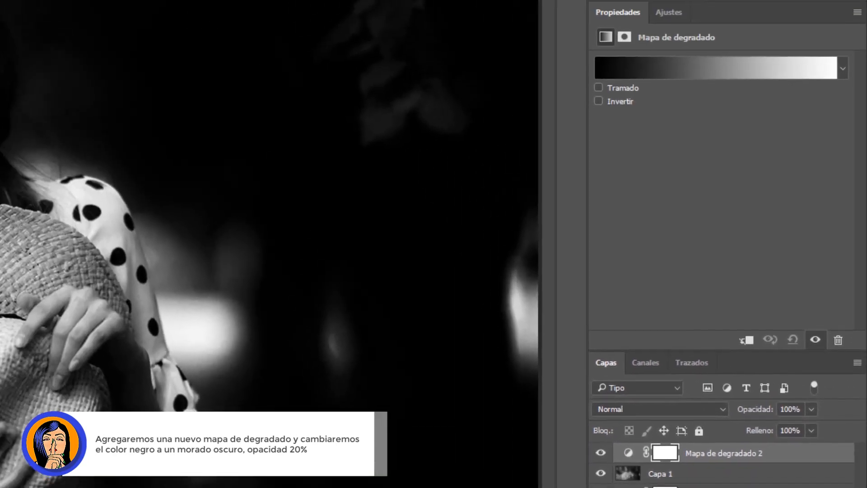
Change the second gradient map's black stop to the dark purple color 050217
click(613, 76)
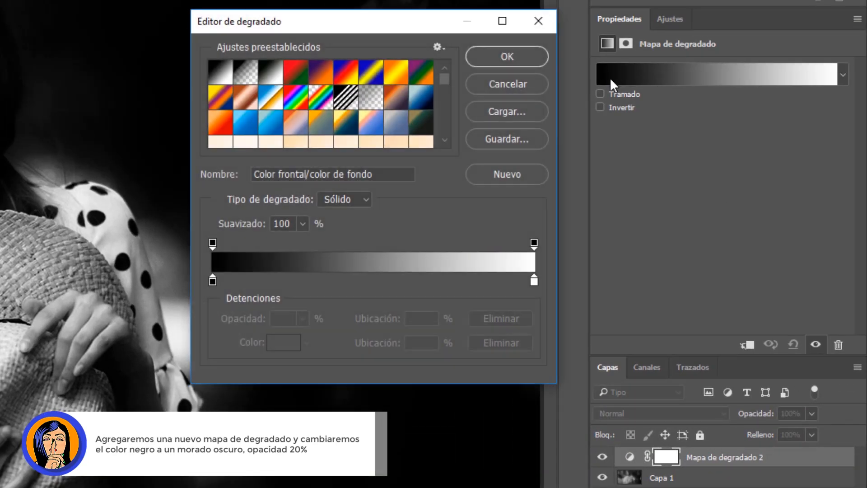
click(212, 281)
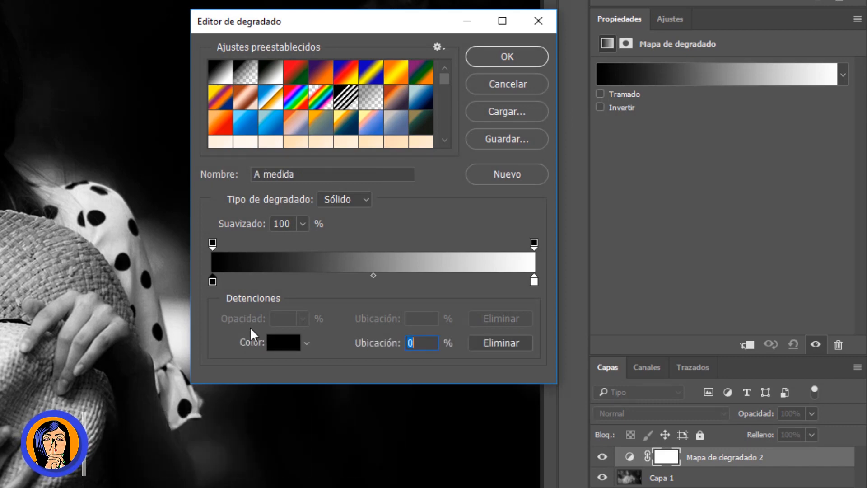
click(278, 343)
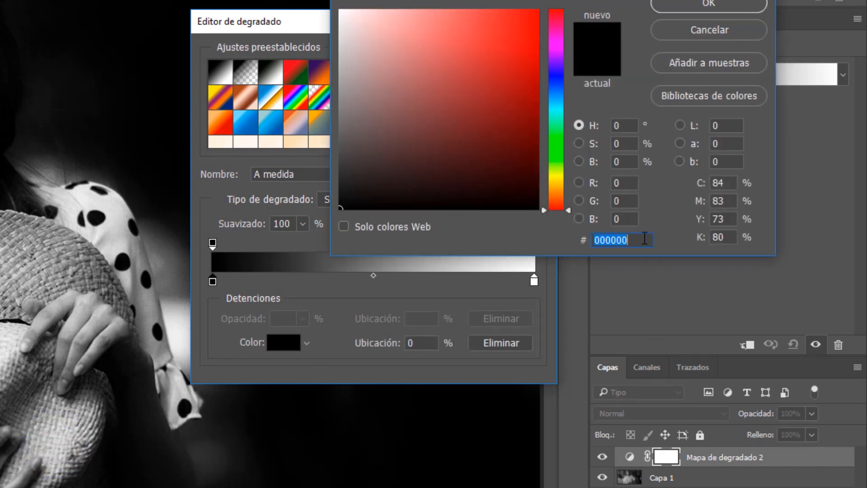
text(050217)
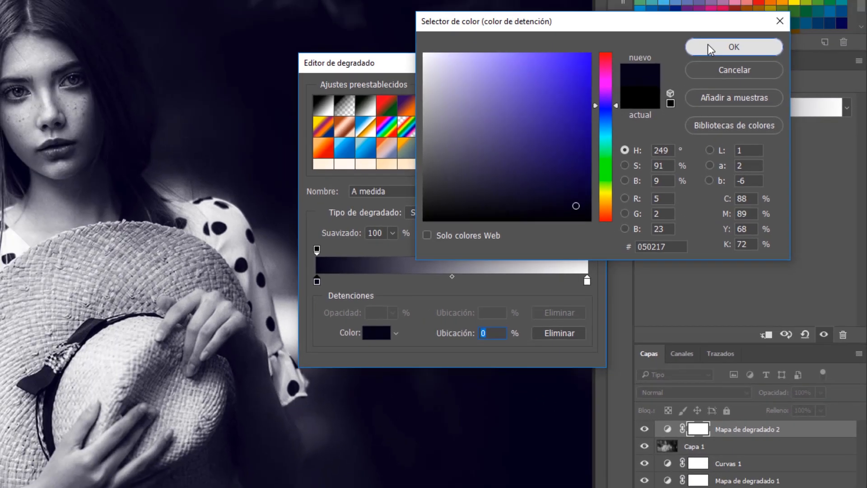
click(698, 5)
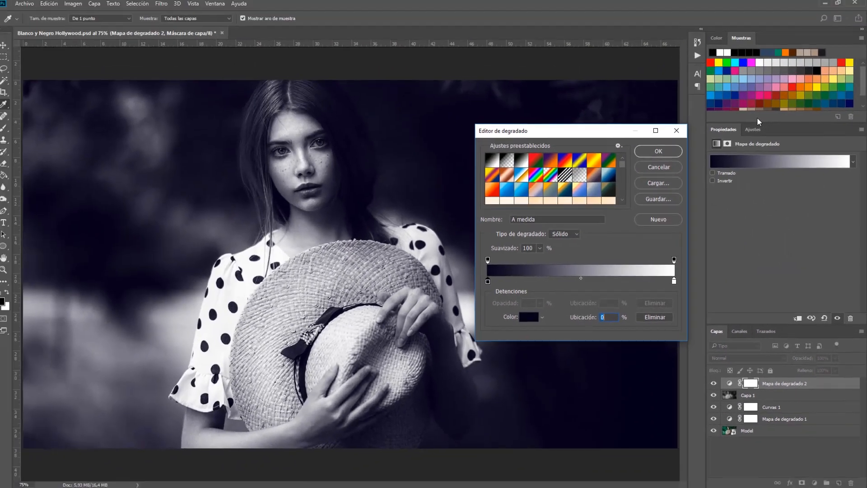
click(659, 153)
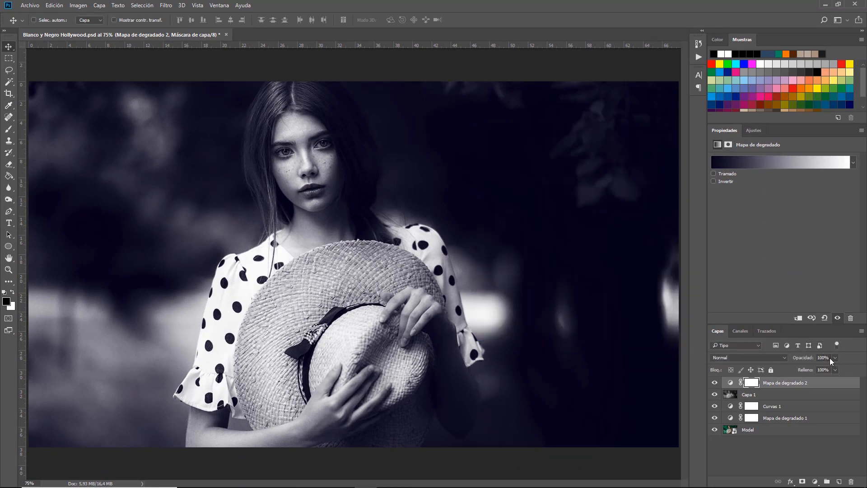
Set the second gradient map layer's opacity to 20% and deselect the layer
drag(829, 358, 816, 358)
text(20)
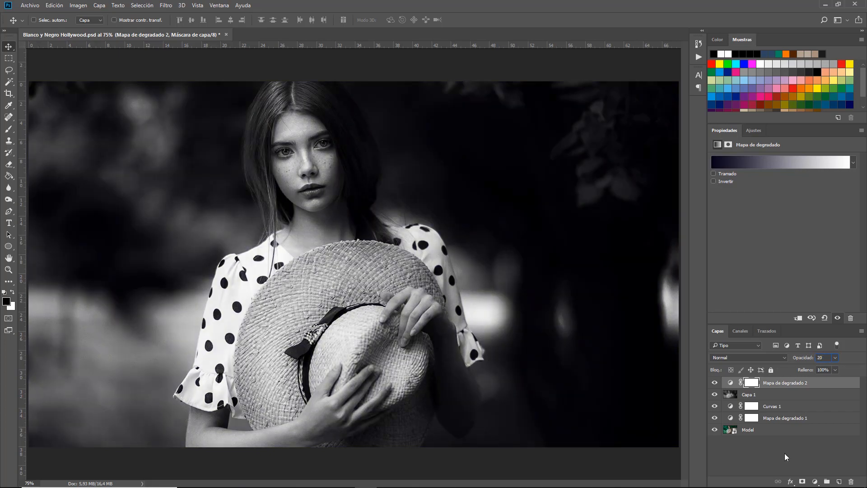
click(785, 453)
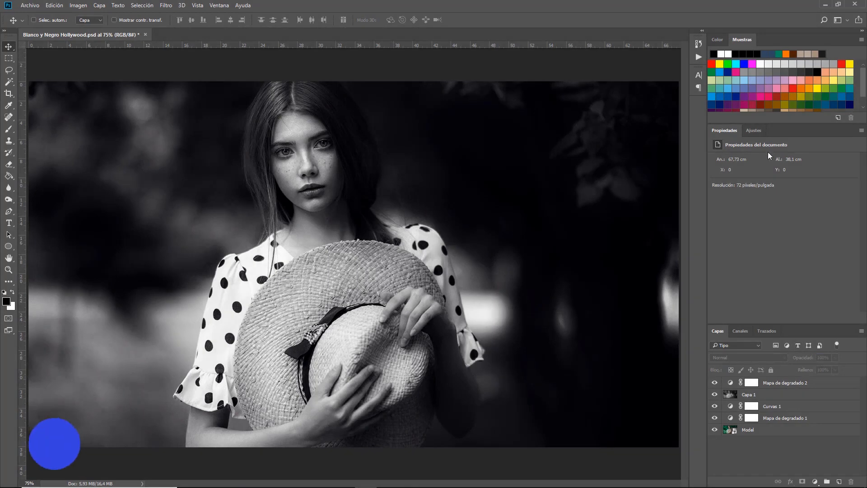
Add a Levels (Niveles) adjustment layer above the second gradient map, raise its black input level to 6 and slightly brighten the midtones
click(754, 130)
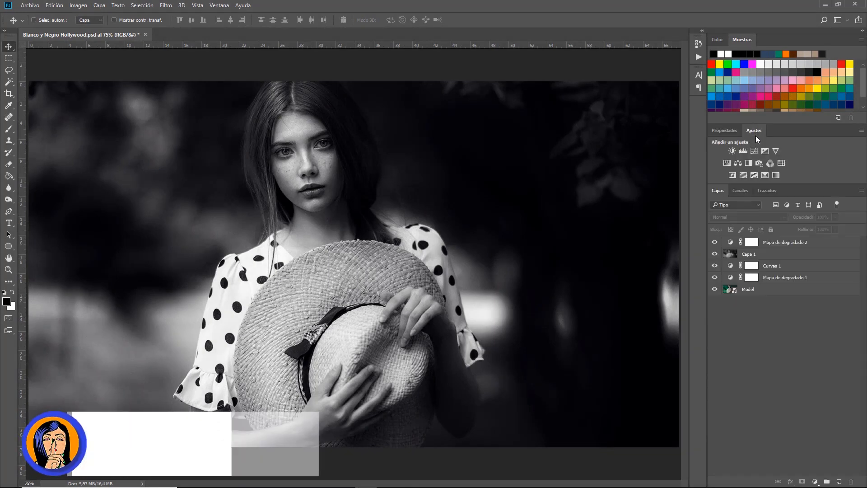
click(742, 150)
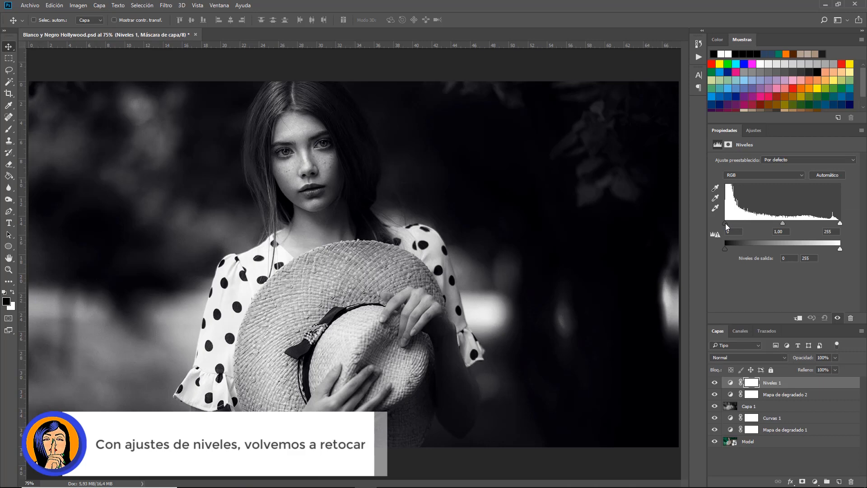
drag(726, 223, 726, 223)
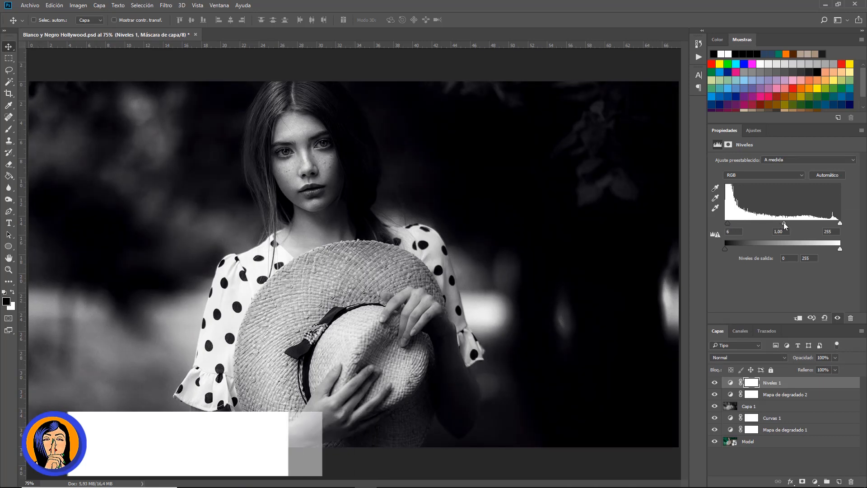
drag(784, 223, 780, 223)
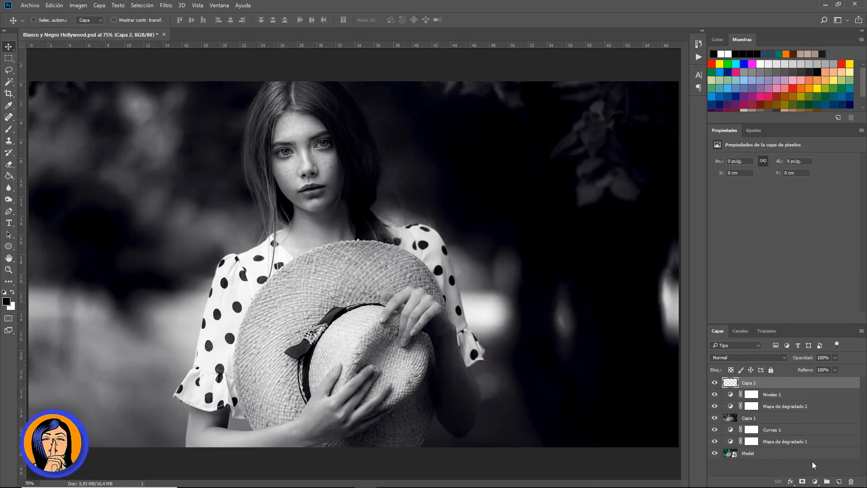
Stamp all visible layers into the empty layer Capa 2 and apply a High Pass (Paso alto) filter with a radius of 0,9 pixels
key(ctrl+alt+shift+e)
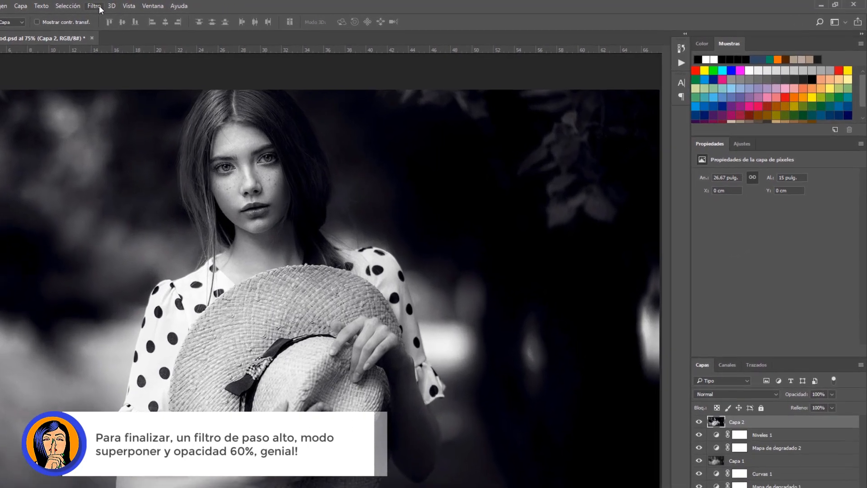
click(100, 8)
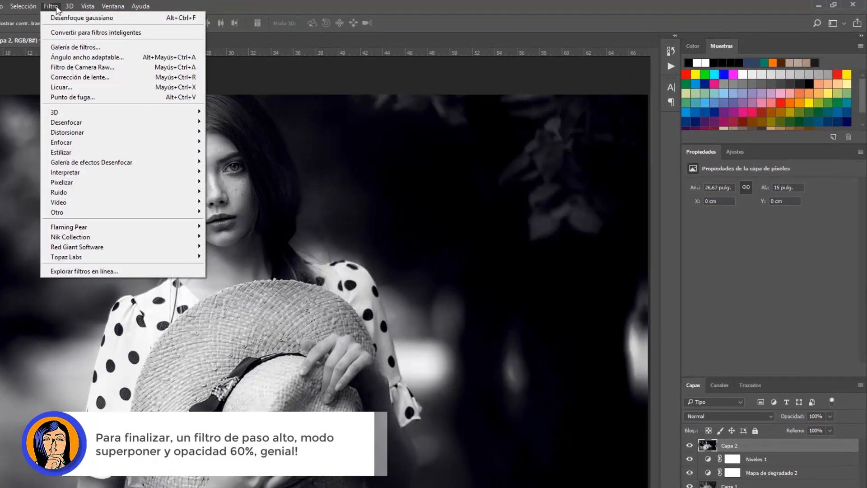
mouse_move(181, 213)
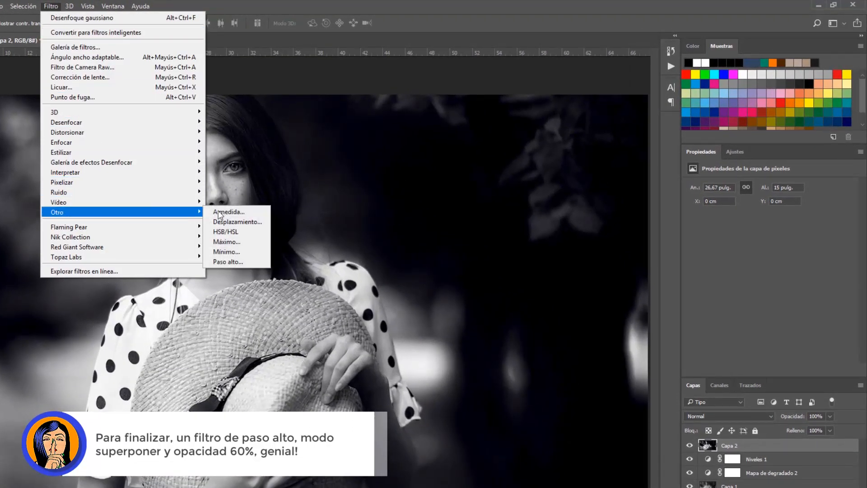
click(229, 261)
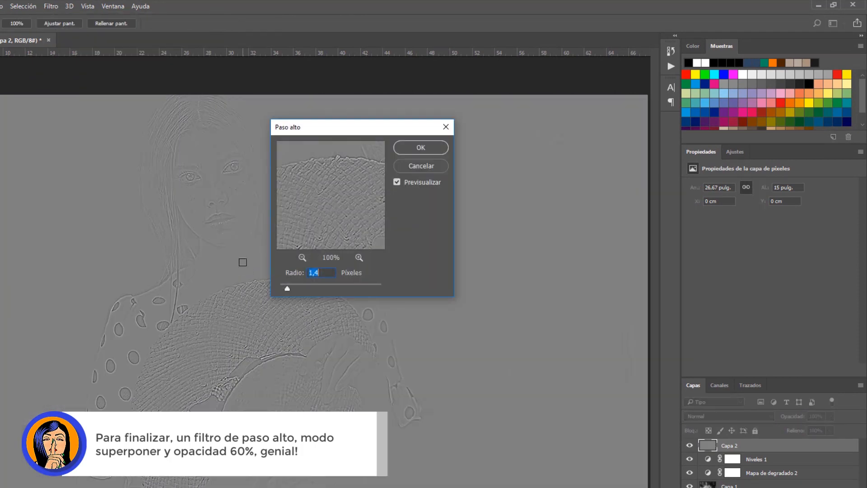
drag(287, 288, 284, 288)
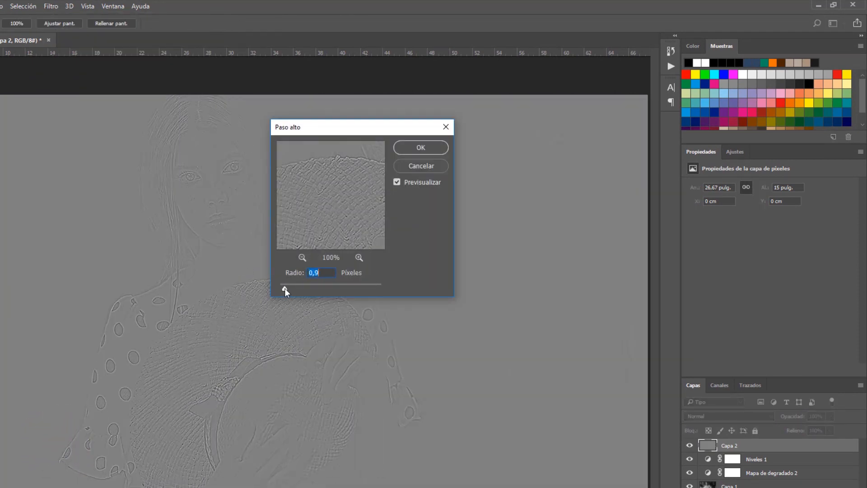
click(422, 147)
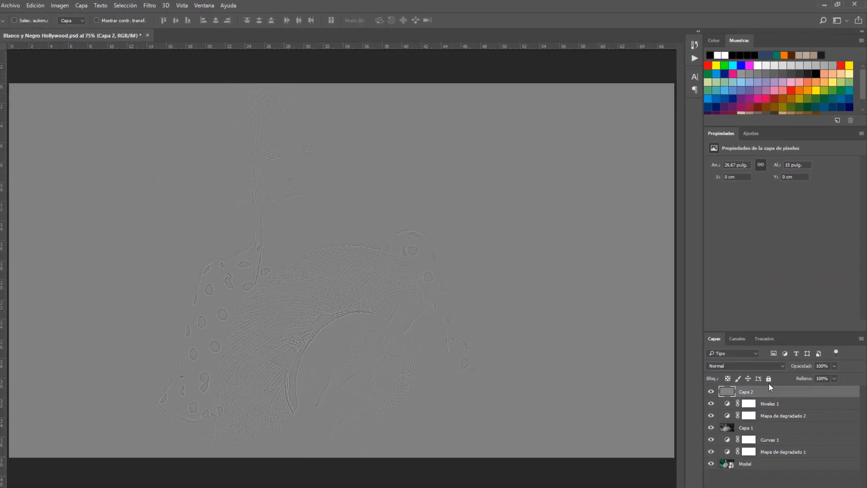
Set the high-pass layer Capa 2 to the Superponer (Overlay) blend mode and toggle its visibility to compare the sharpening
click(765, 359)
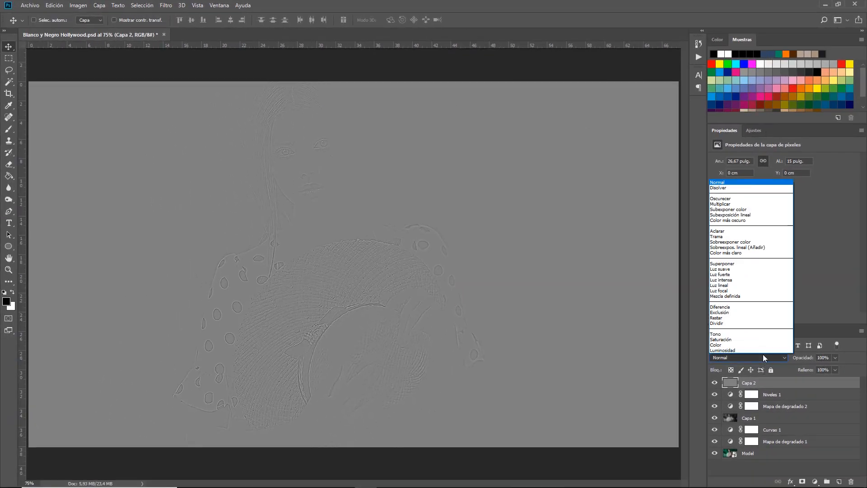
click(734, 266)
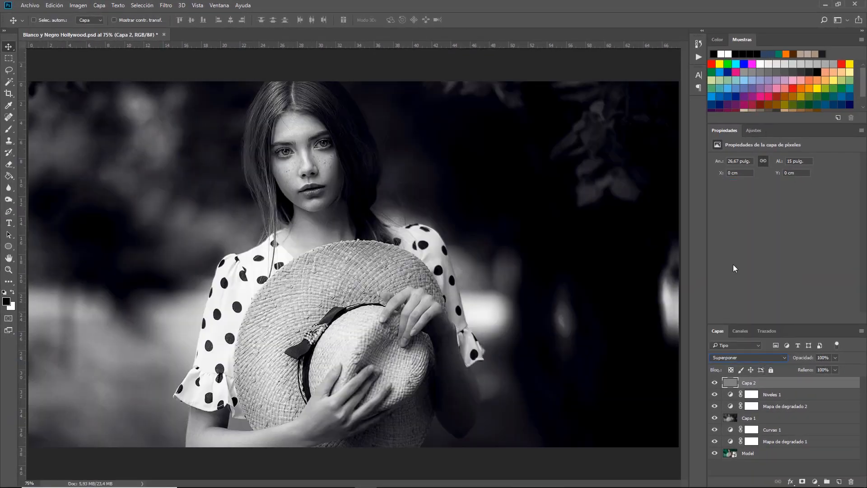
click(715, 384)
click(715, 384)
Set the opacity of Capa 2 to 60% and deselect the layer
click(827, 358)
text(60)
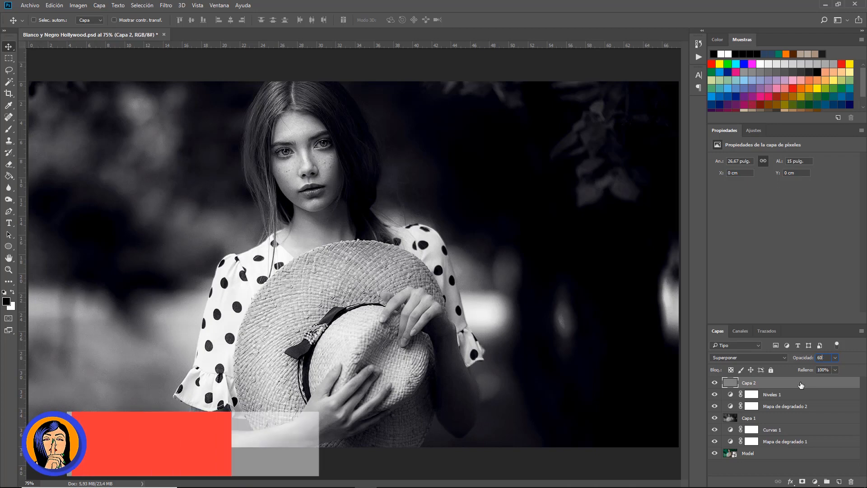
click(749, 470)
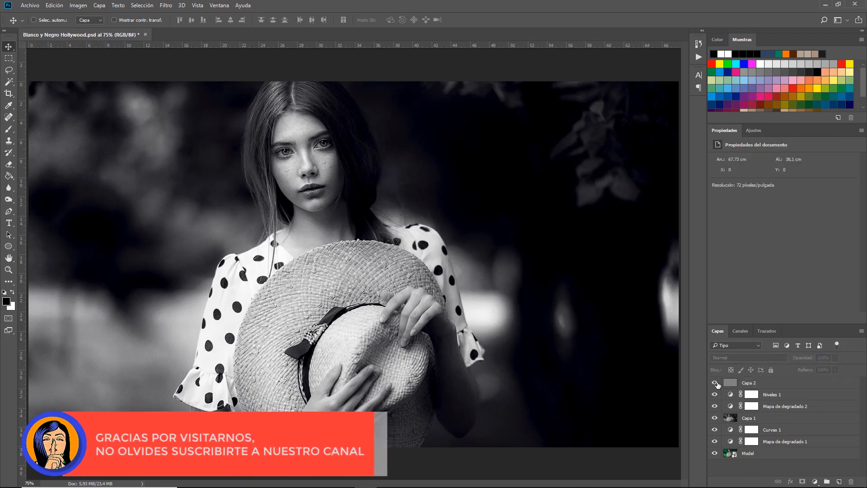